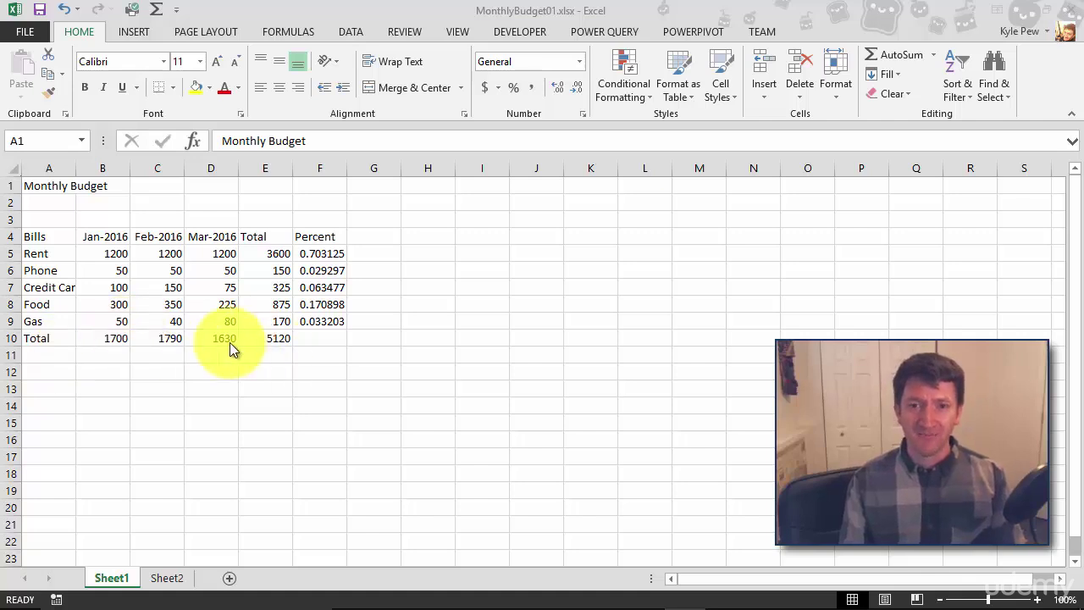
# Clear the existing totals in row 10 (B10:E10).
pyautogui.click(103, 338)
pyautogui.moveTo(104, 338); pyautogui.dragTo(254, 347)
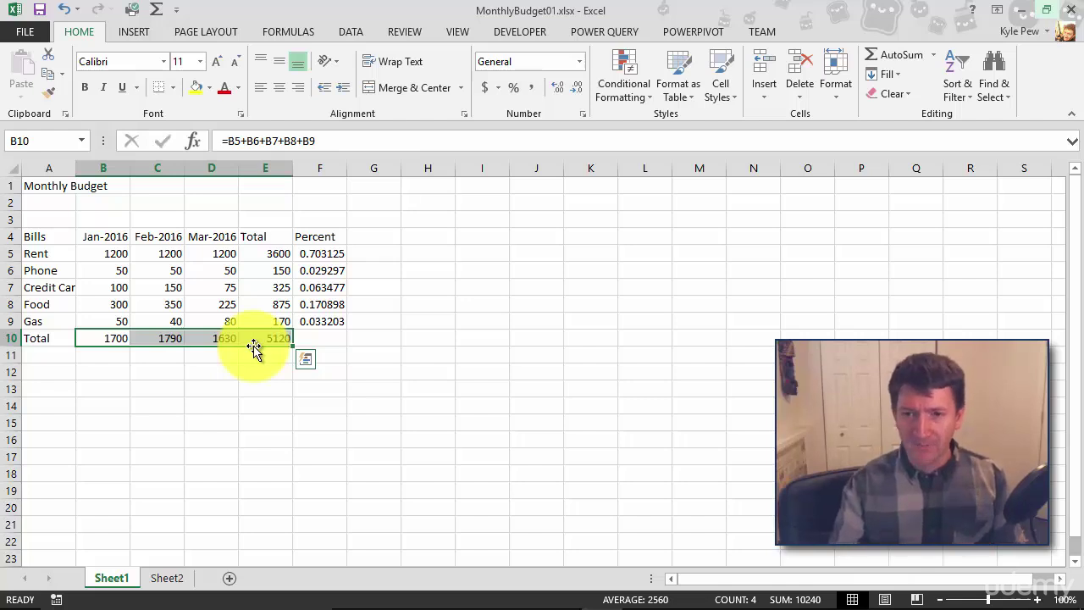
pyautogui.press('Delete')
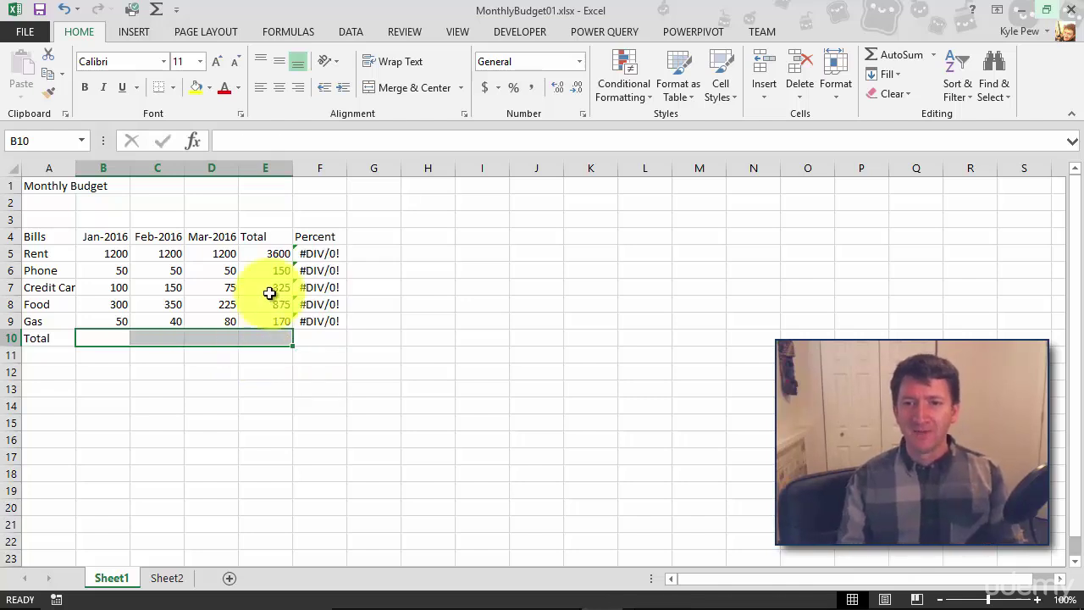
# Clear the Total column values E5:E9 and select B10.
pyautogui.moveTo(271, 254); pyautogui.dragTo(261, 320)
pyautogui.press('Delete')
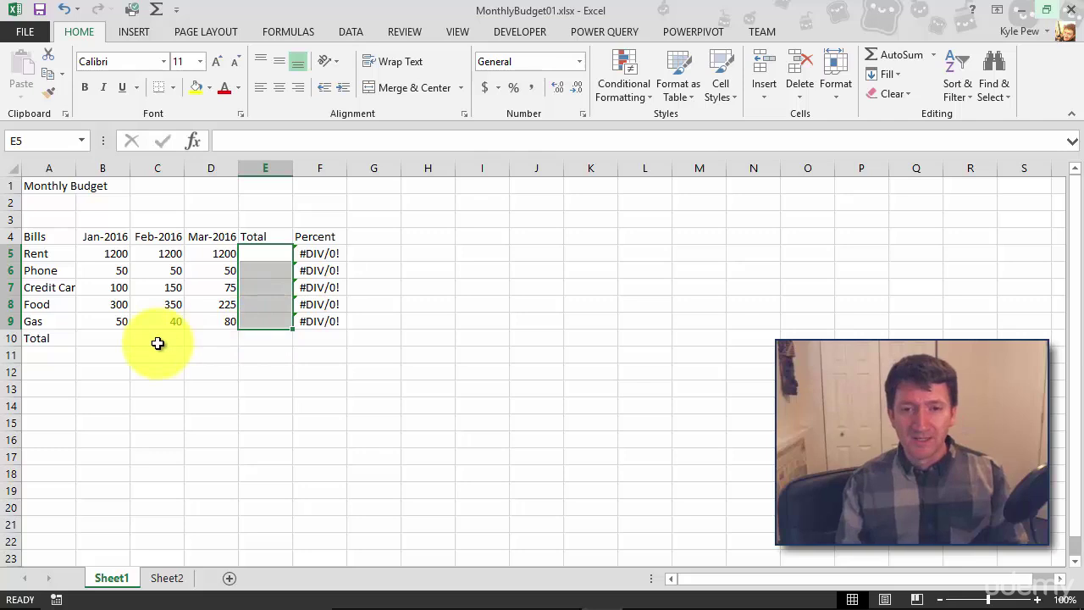
pyautogui.click(98, 339)
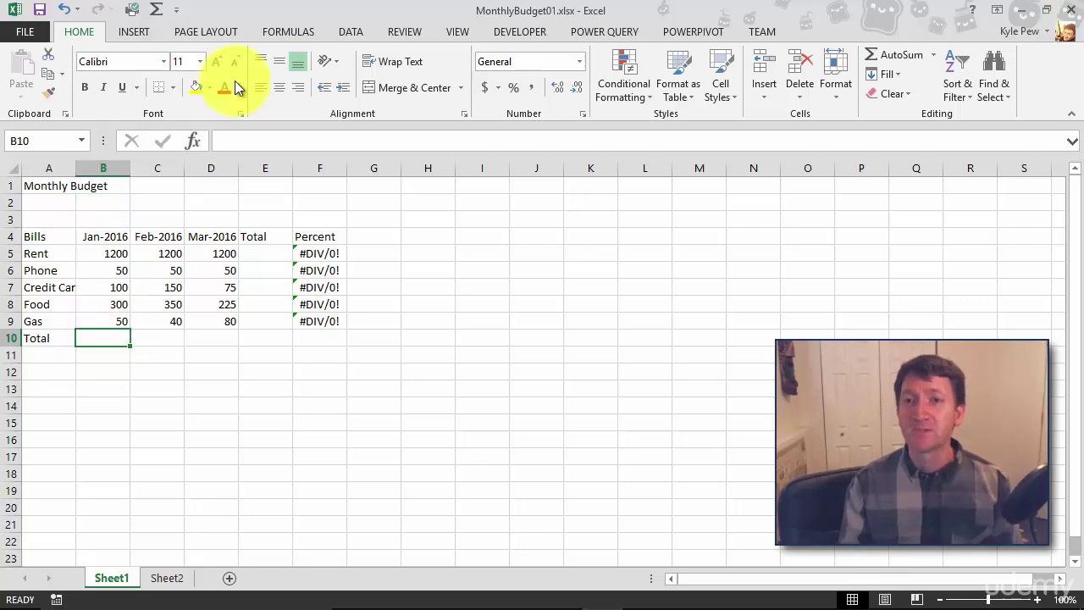
# Switch the ribbon to the Formulas tab.
pyautogui.click(288, 31)
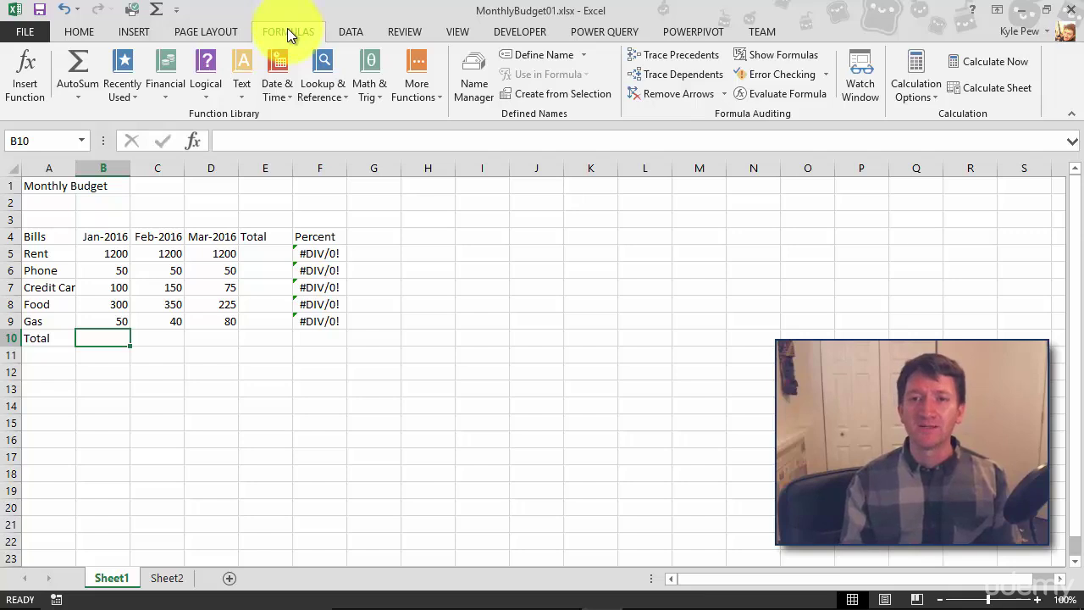
# Insert SUM from the Math & Trig list into B10, proposing B5:B9 with result 1700.
pyautogui.click(363, 94)
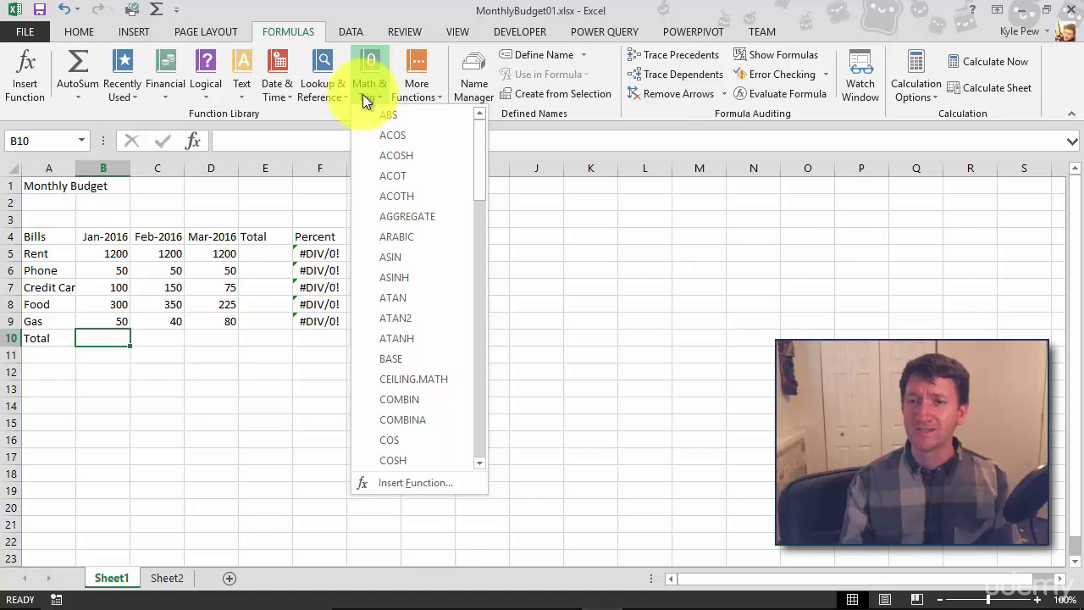
pyautogui.moveTo(479, 164); pyautogui.dragTo(479, 401)
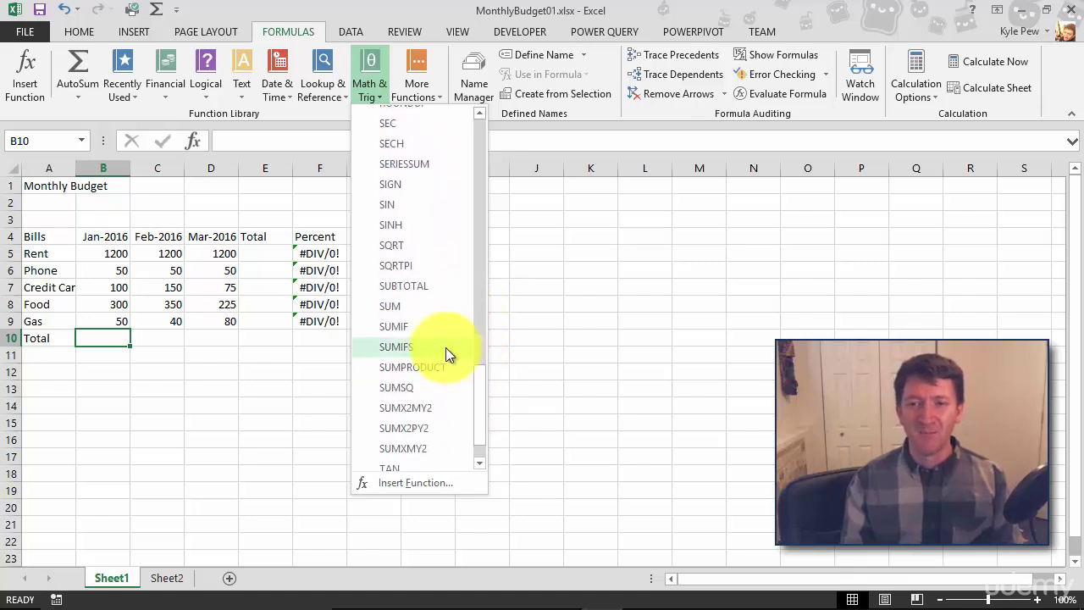
pyautogui.click(415, 305)
pyautogui.moveTo(239, 107); pyautogui.dragTo(255, 86)
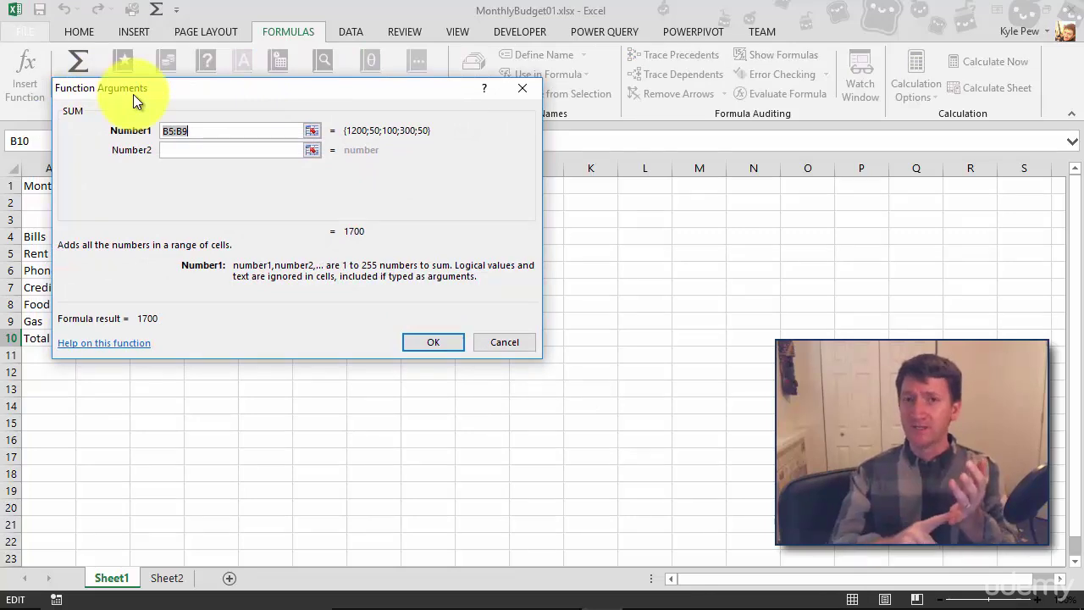
# Reselect B5:B9 as Number1 and confirm =SUM(B5:B9) in B10, giving 1700.
pyautogui.moveTo(133, 94); pyautogui.dragTo(223, 82)
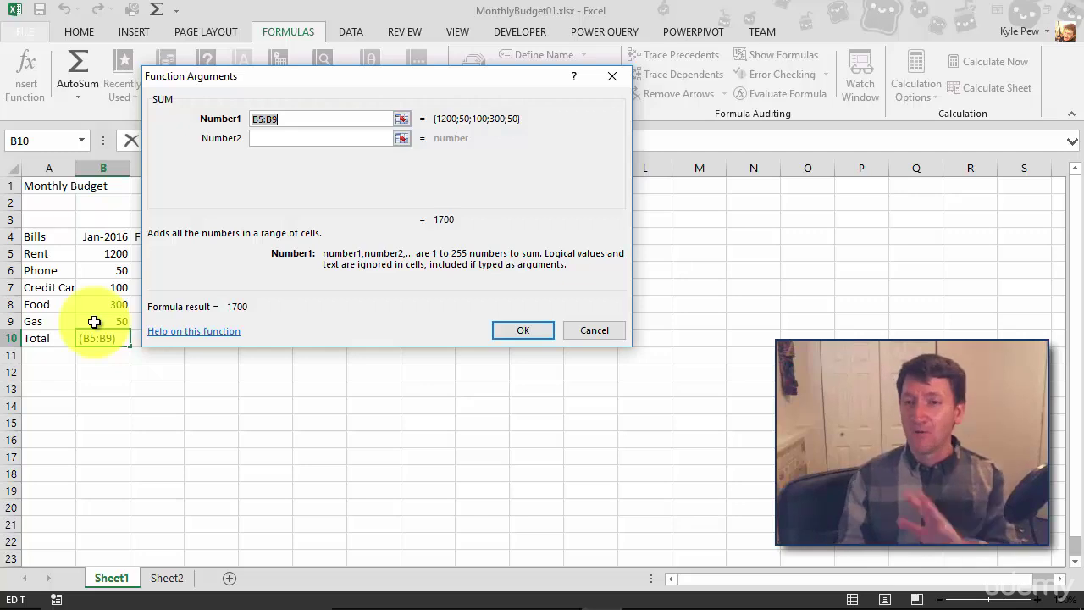
pyautogui.click(297, 117)
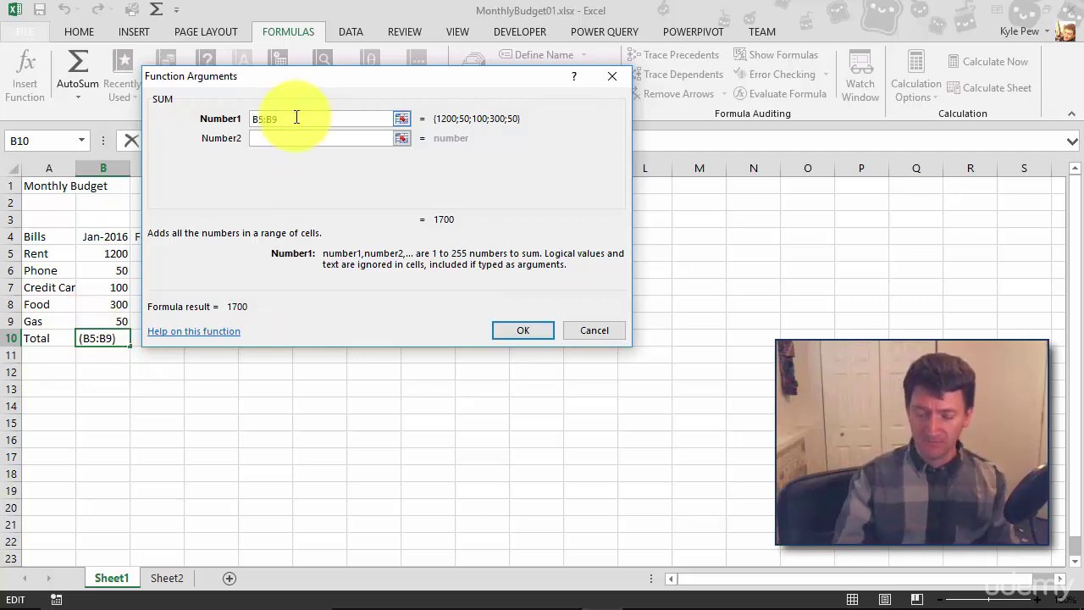
pyautogui.press('BackSpace')
pyautogui.press('BackSpace')
pyautogui.press('BackSpace')
pyautogui.press('BackSpace')
pyautogui.press('BackSpace')
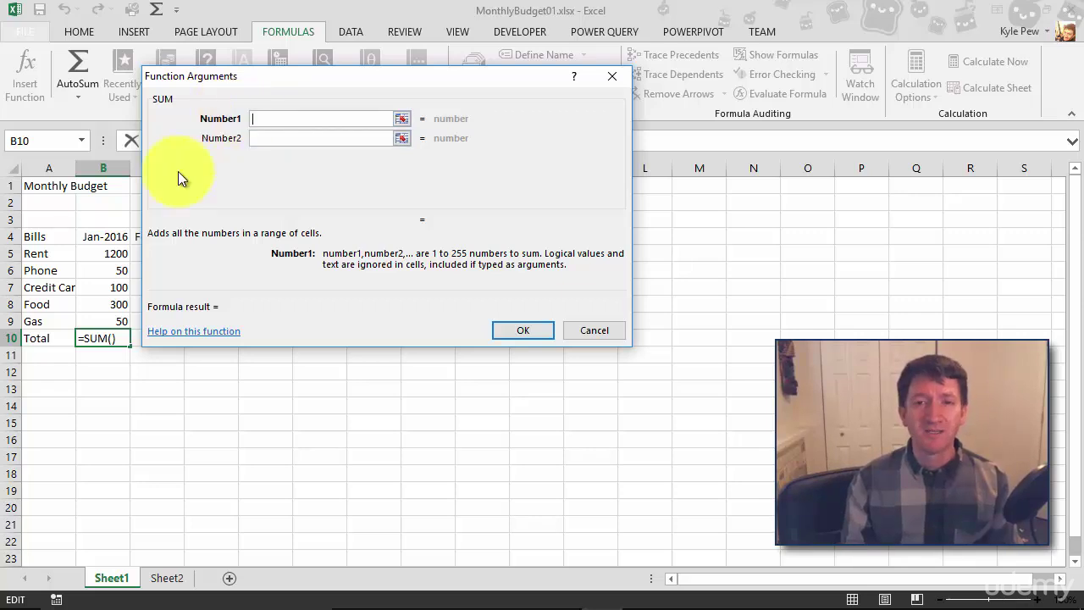
pyautogui.moveTo(109, 251); pyautogui.dragTo(121, 317)
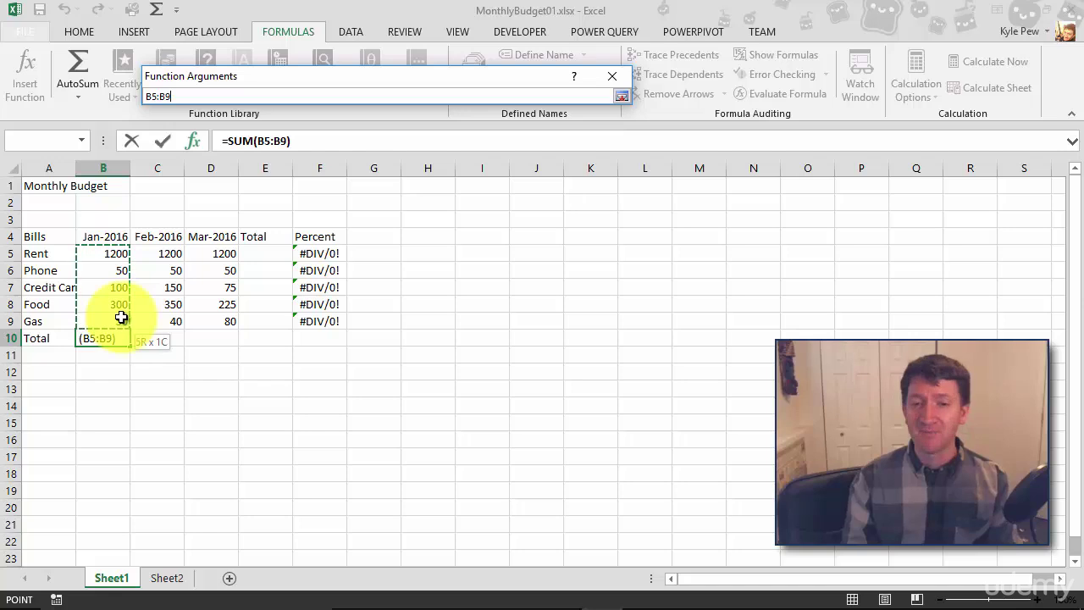
pyautogui.moveTo(121, 318); pyautogui.dragTo(120, 320)
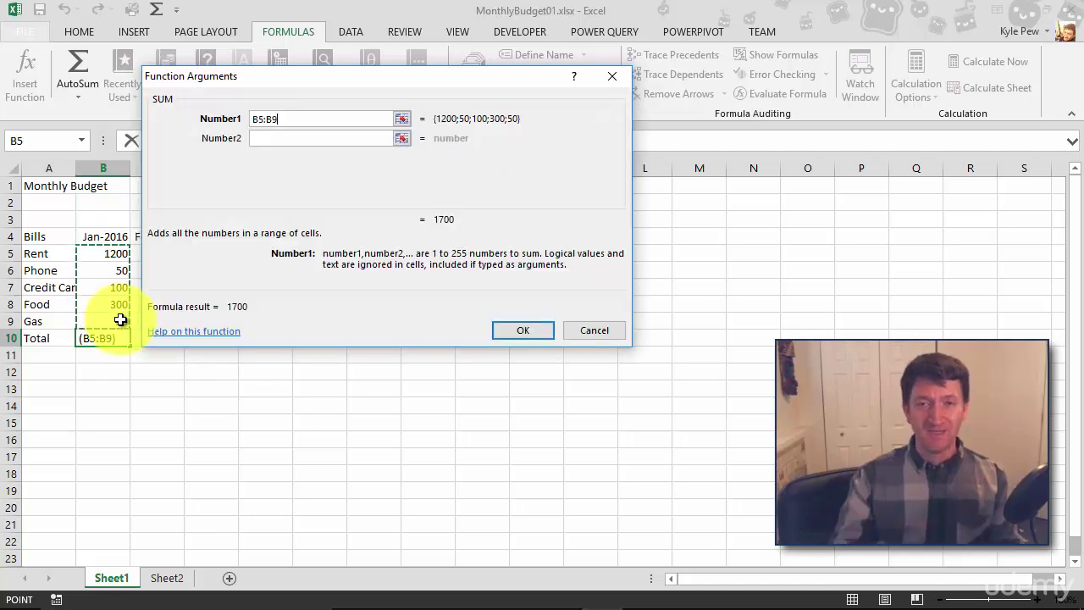
pyautogui.click(498, 333)
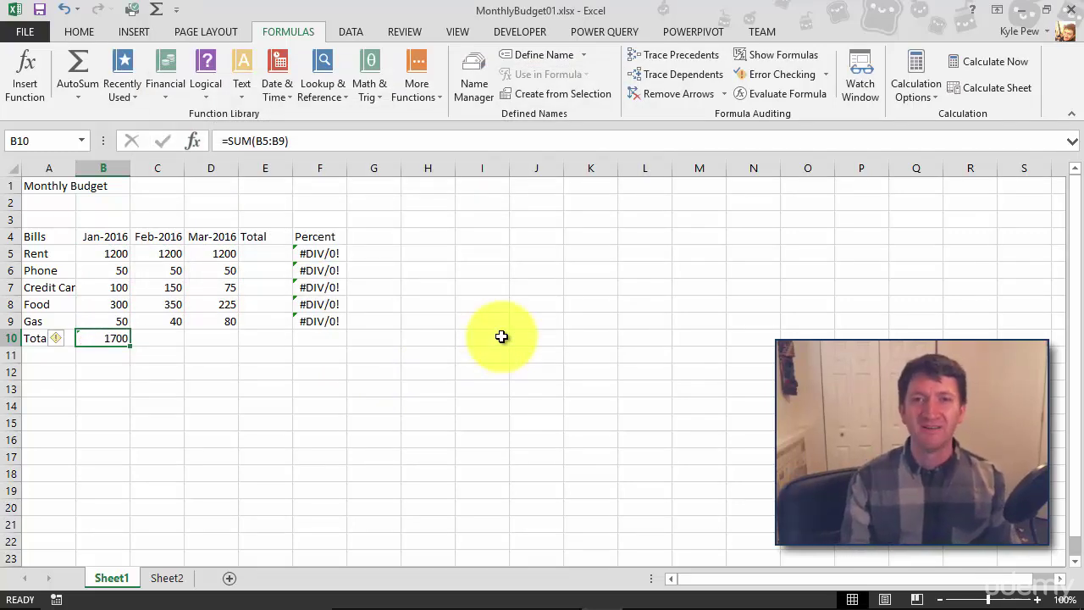
# Enter =SUM(C5:C9) in C10 via Math & Trig, giving the February total 1790.
pyautogui.click(153, 337)
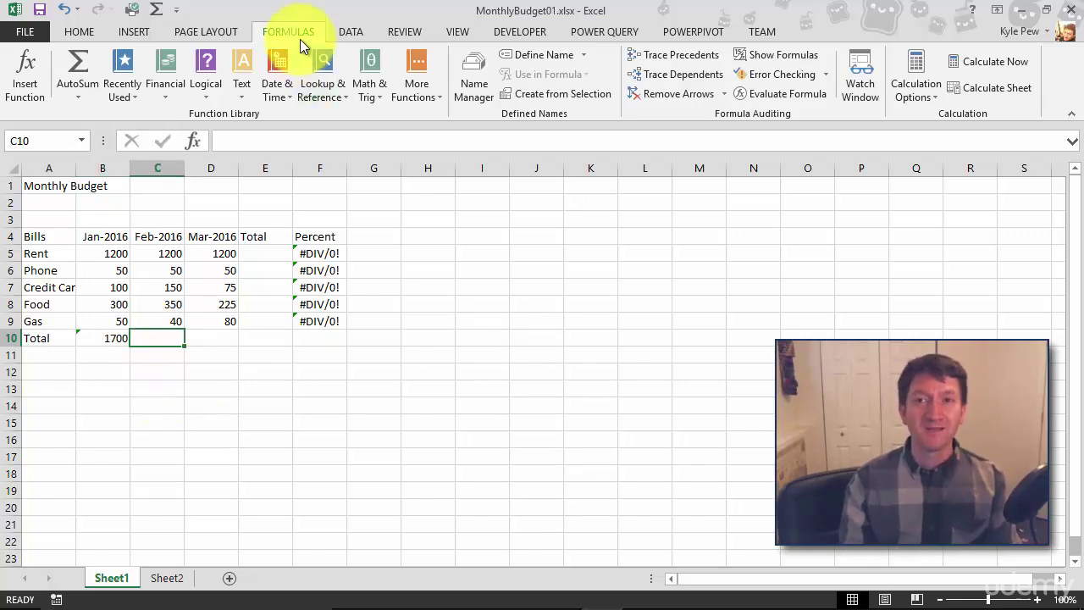
pyautogui.click(367, 96)
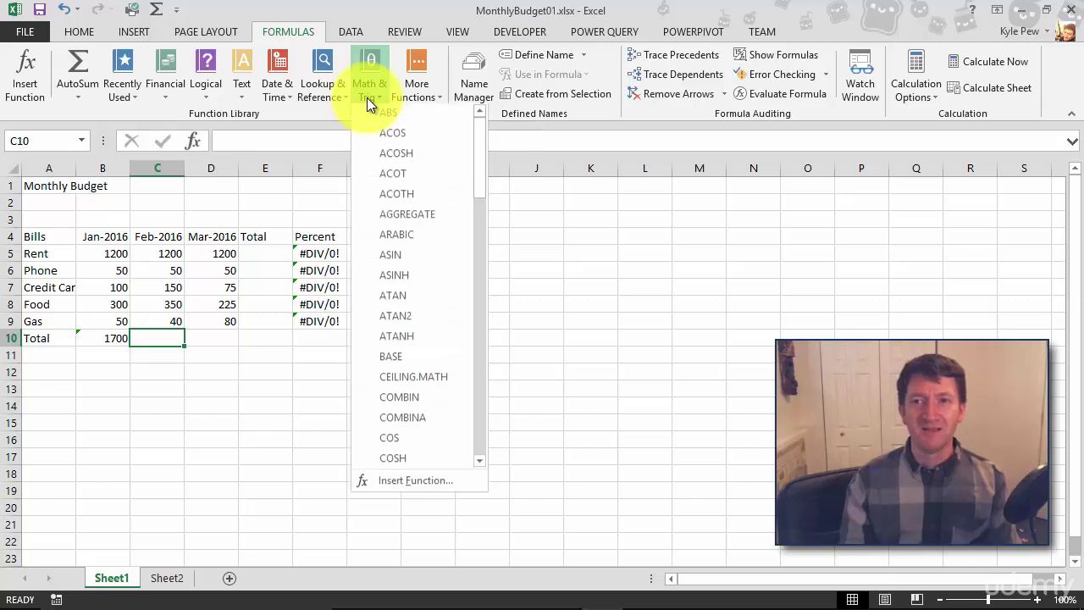
pyautogui.scroll(-13, 414, 236)
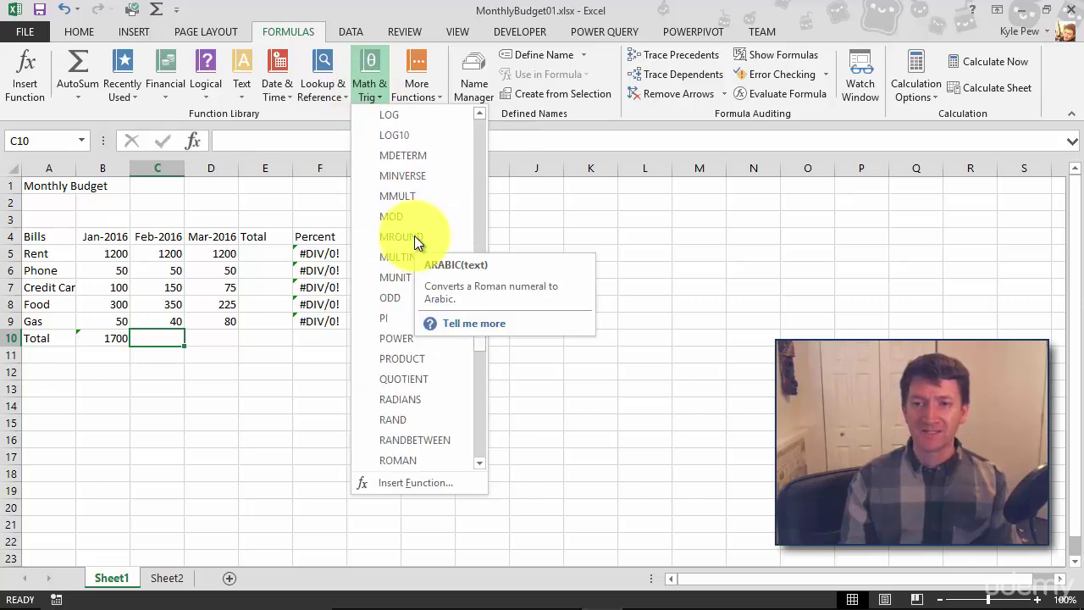
pyautogui.scroll(-5, 414, 236)
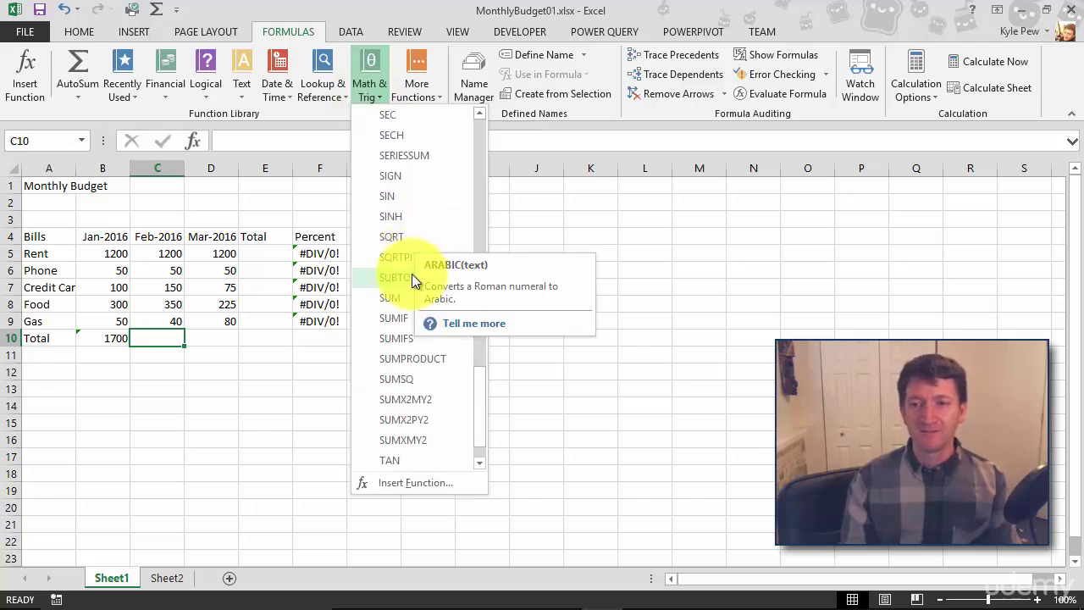
pyautogui.click(401, 298)
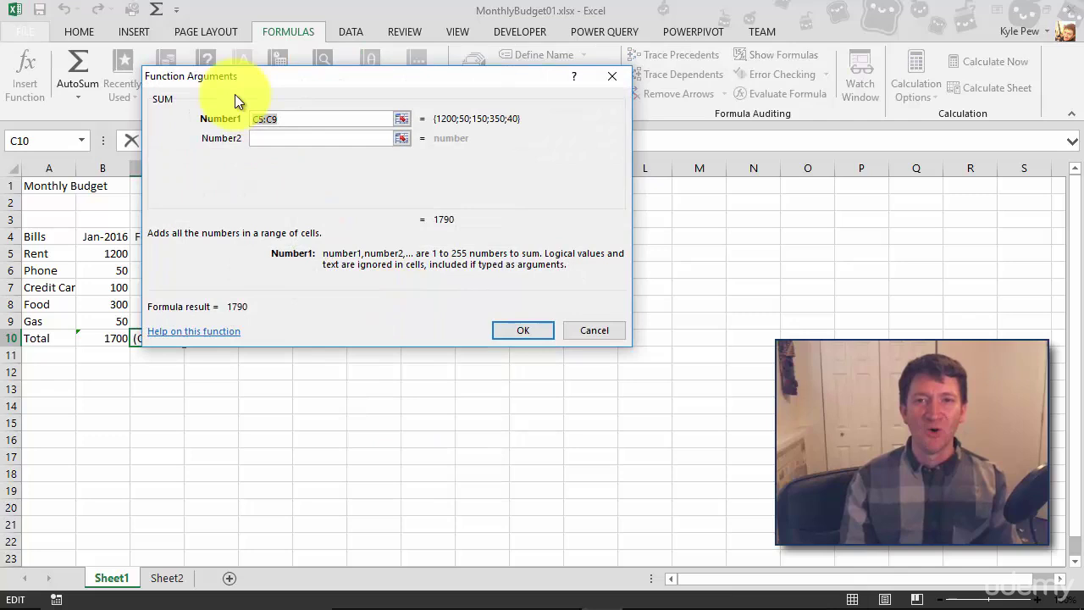
pyautogui.moveTo(224, 81); pyautogui.dragTo(279, 76)
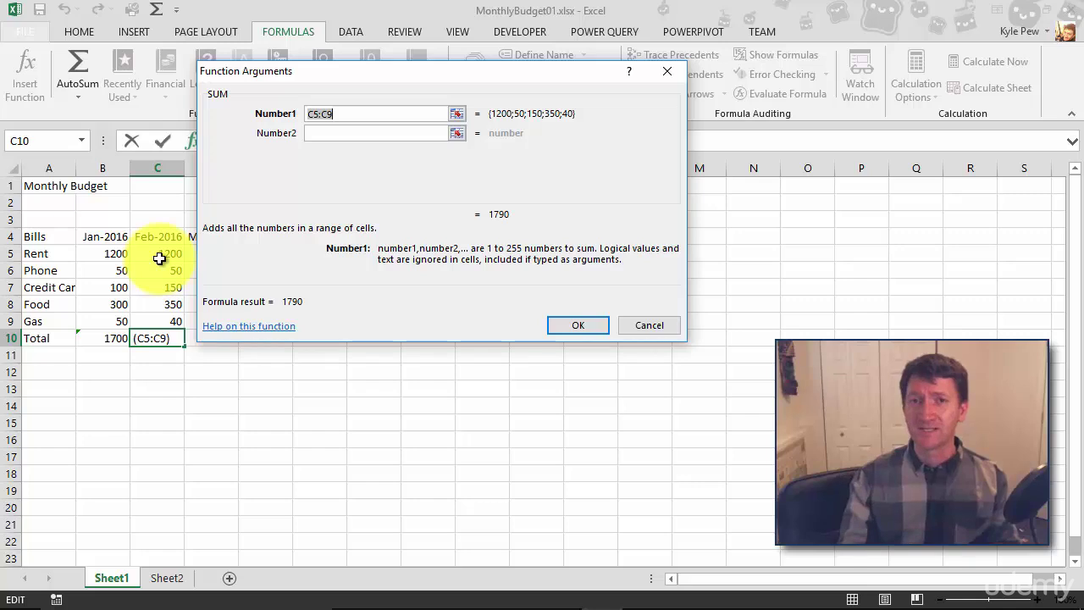
pyautogui.click(574, 326)
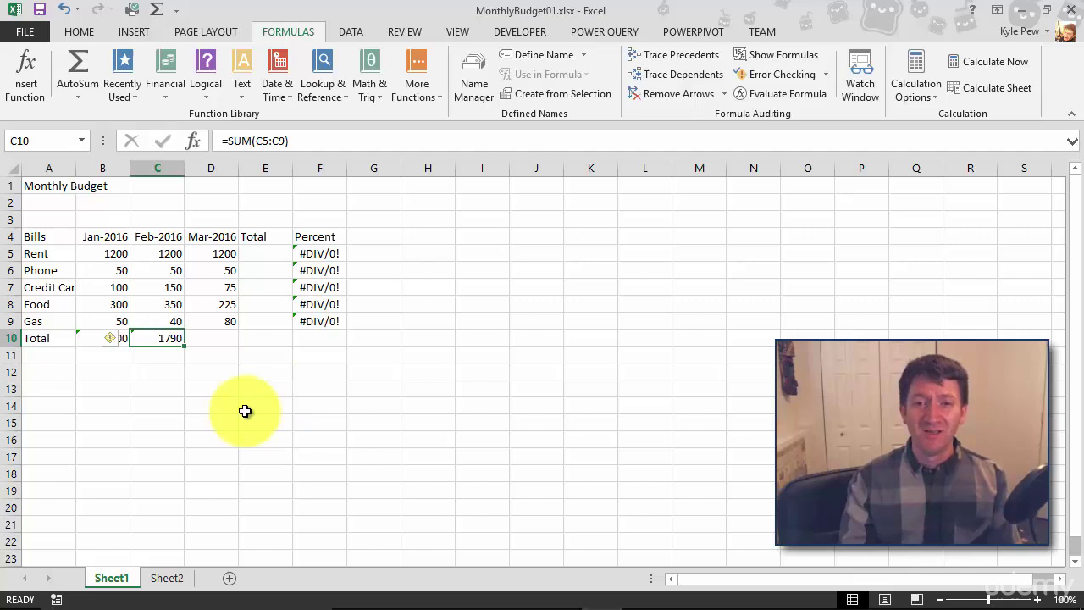
pyautogui.doubleClick(147, 339)
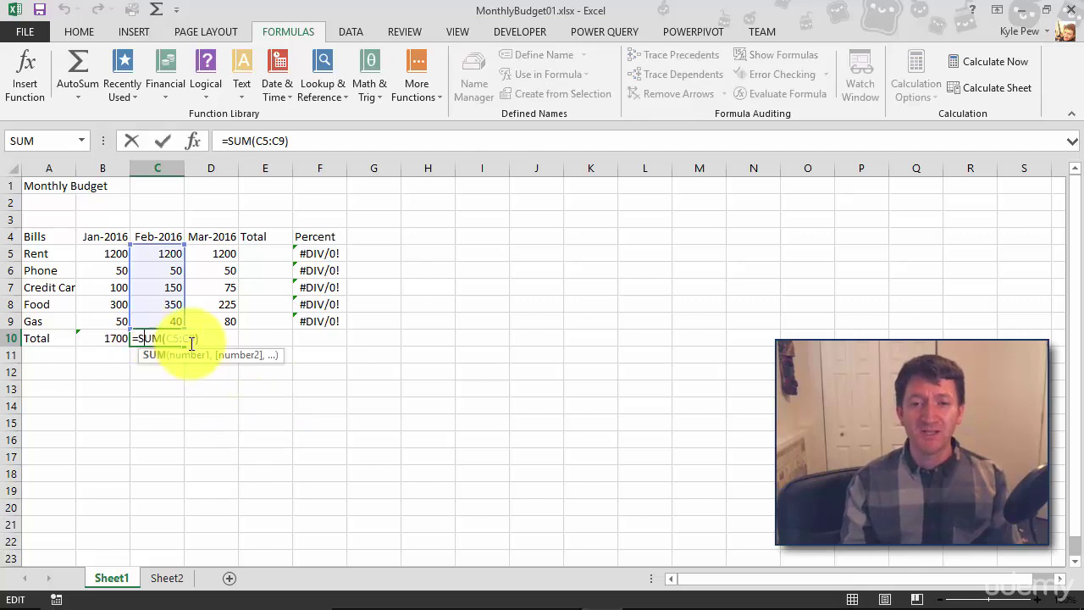
pyautogui.click(199, 339)
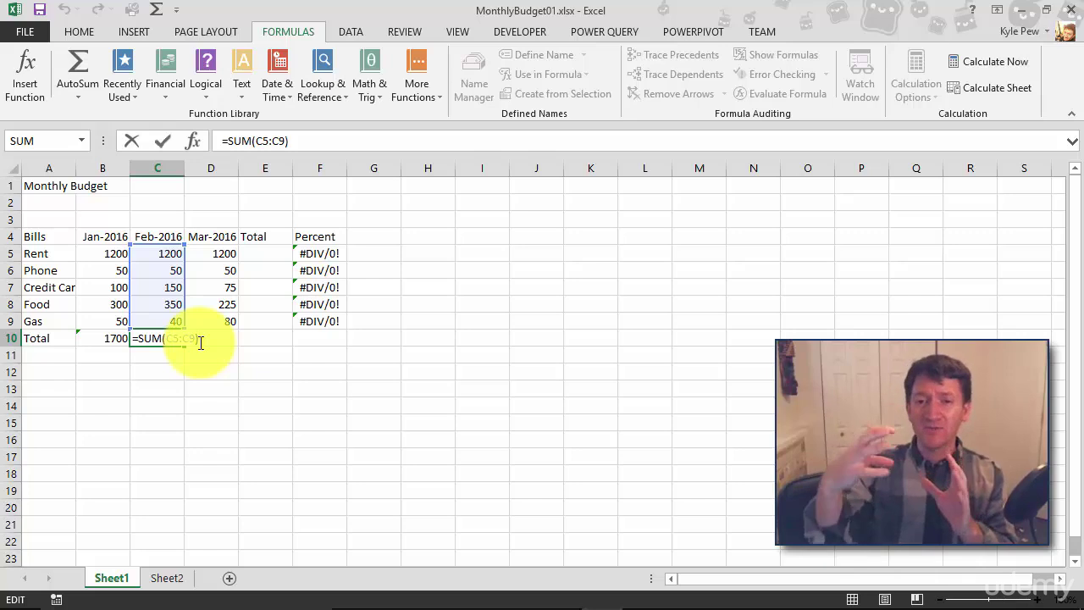
pyautogui.press('Return')
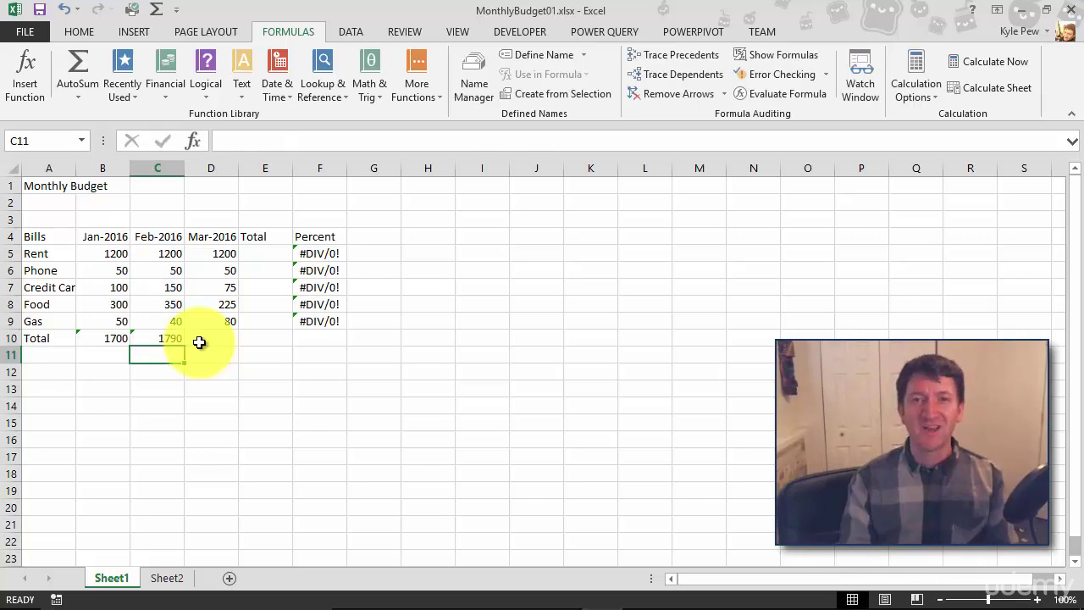